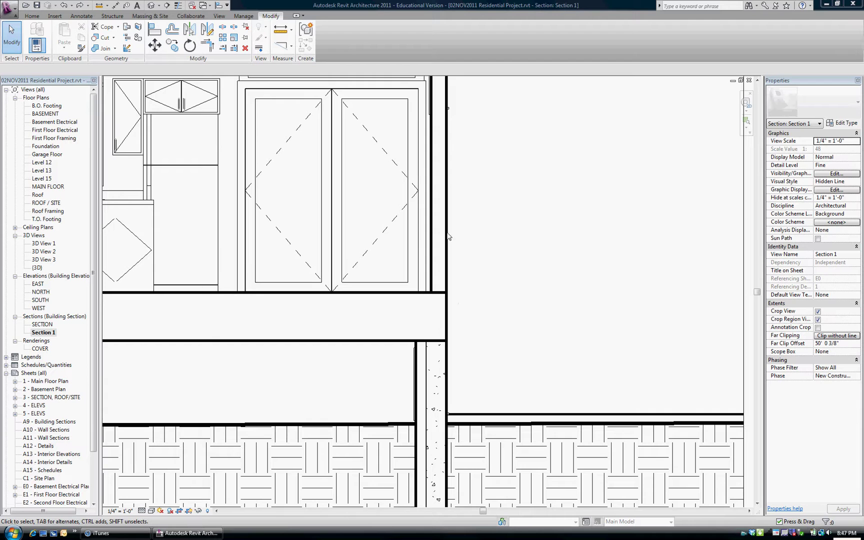
- Switch Section 1 to thin lines and Tab the highlight from the floor to the Generic - 6" wall
left_click(179, 6)
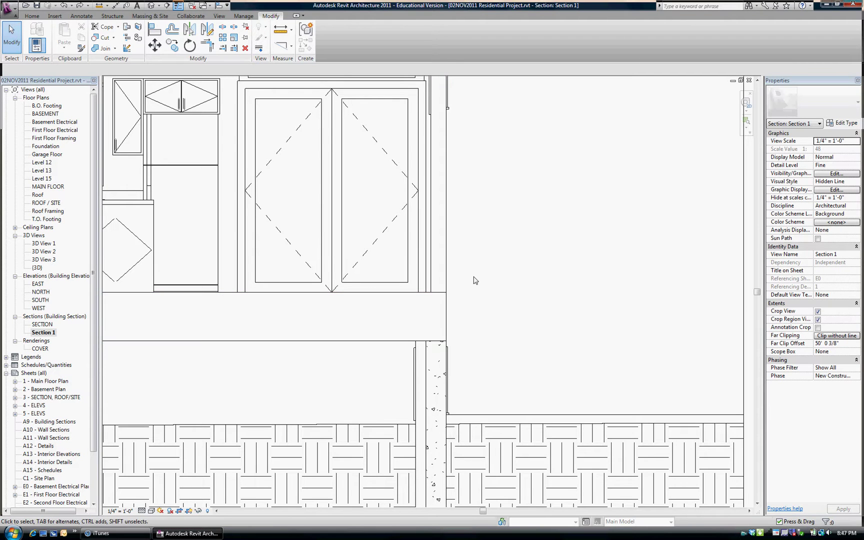
key("Tab")
key("Tab")
key("Tab")
- Select the exterior wall in the section and bring up its Type Properties
left_click(448, 307)
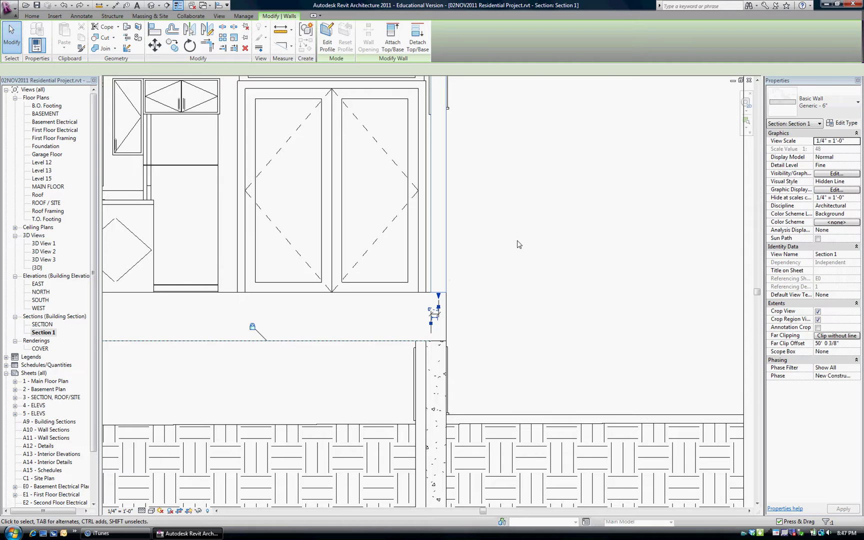
left_click(842, 123)
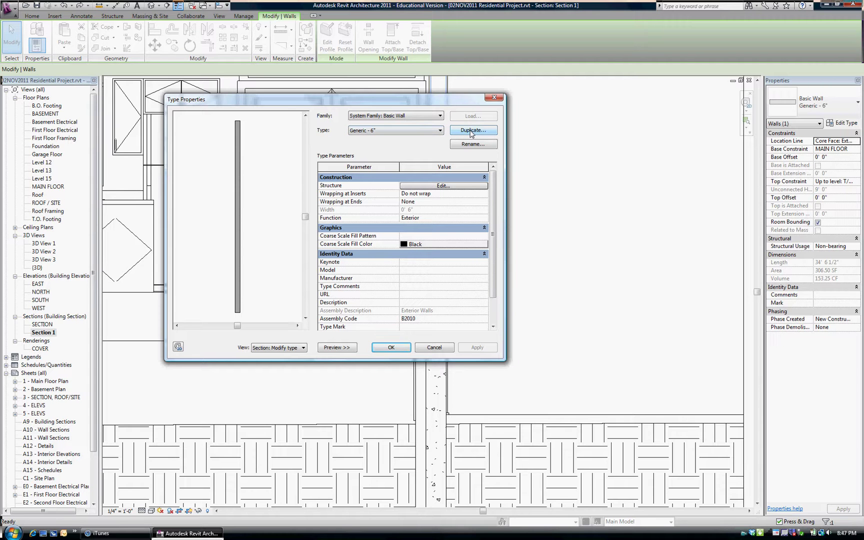
left_click(360, 131)
- Duplicate Generic - 6" as a new wall type named Generic - 6" 3
left_click(473, 130)
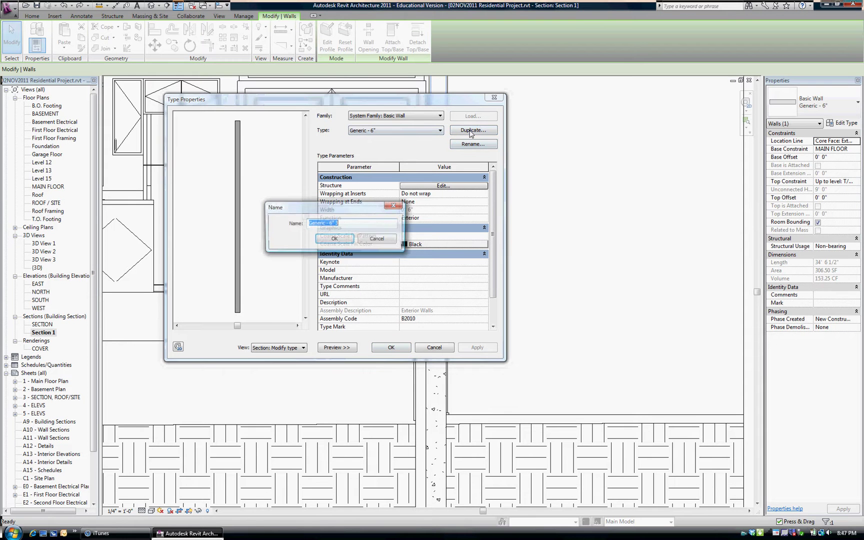
left_click(344, 224)
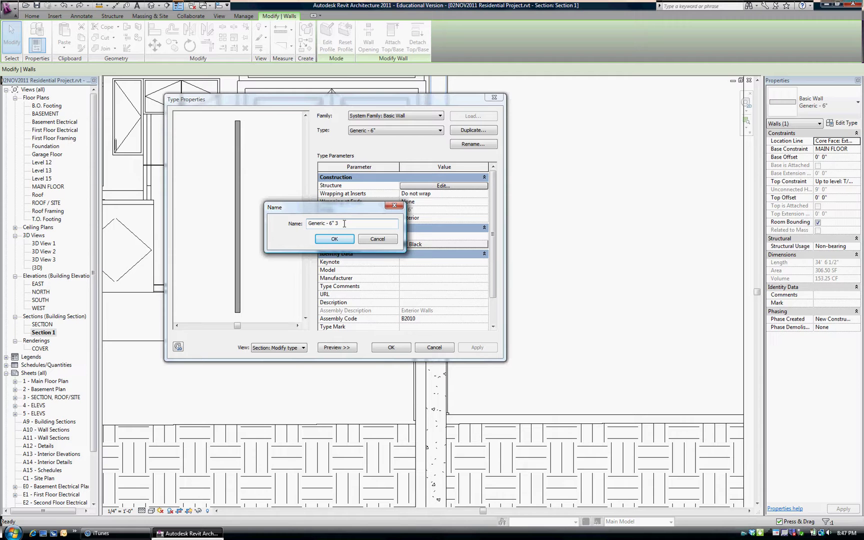
key("BackSpace")
key("BackSpace")
type("2")
left_click(335, 239)
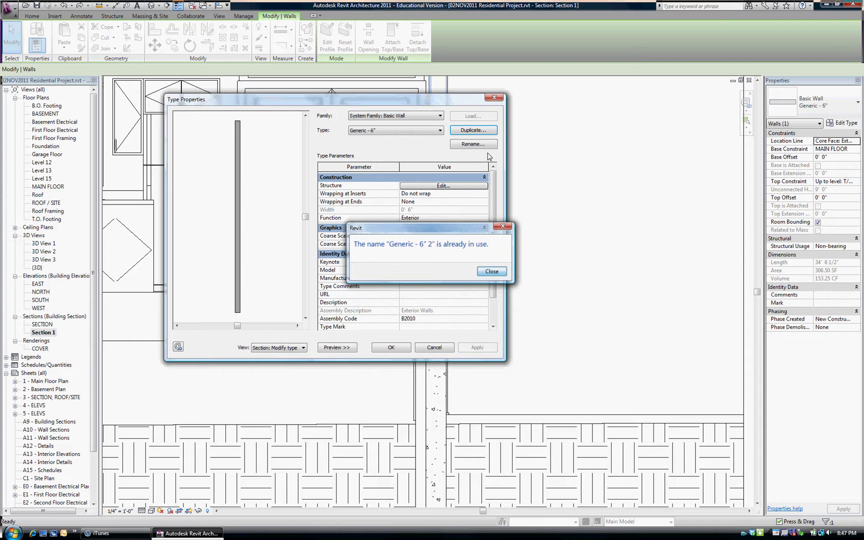
key("Return")
left_click(482, 132)
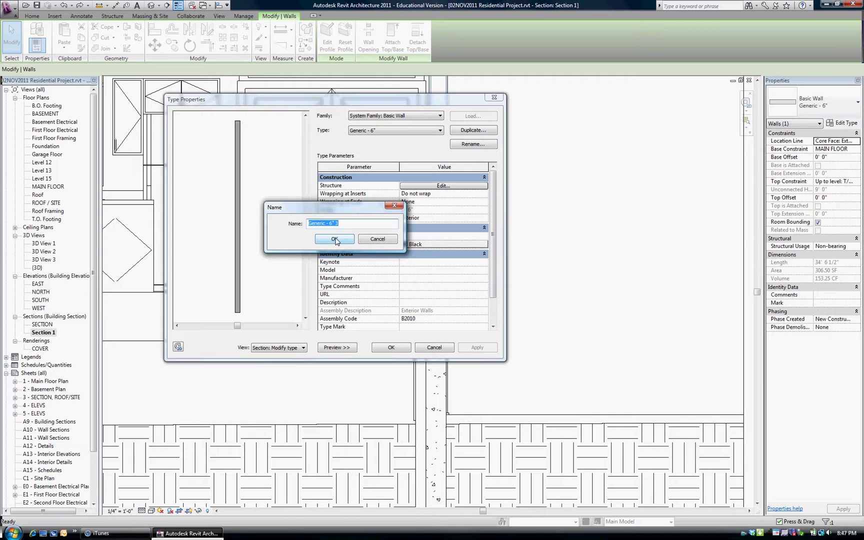
left_click(337, 238)
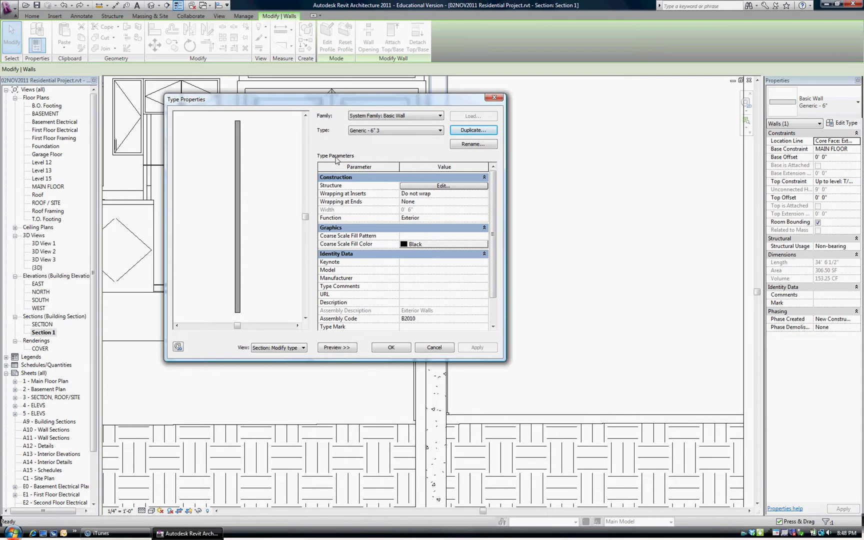
- Edit the Generic - 6" 3 structure with the preview shown, toggling View from Floor Plan back to Section
left_click(338, 348)
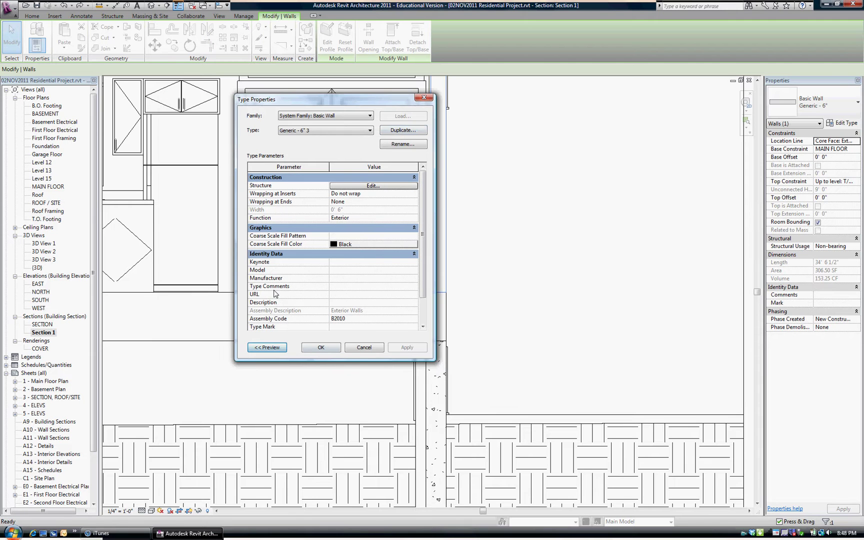
left_click(373, 185)
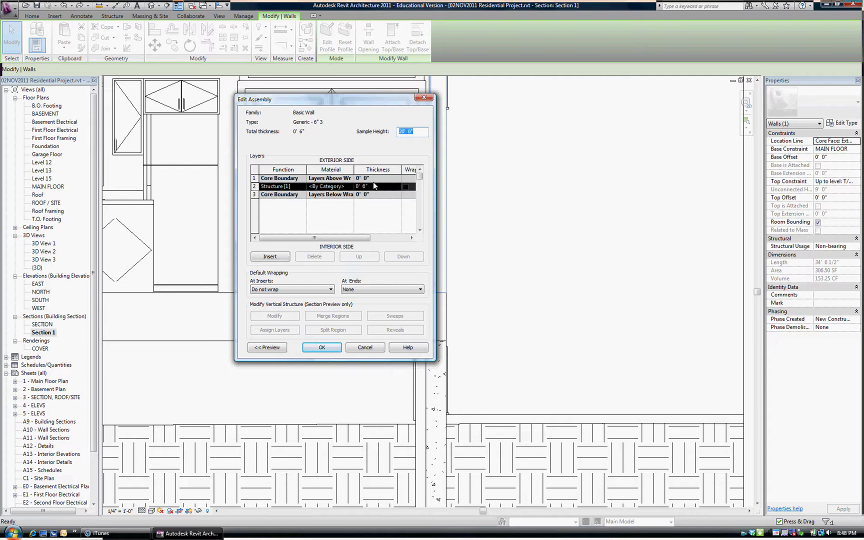
left_click(267, 347)
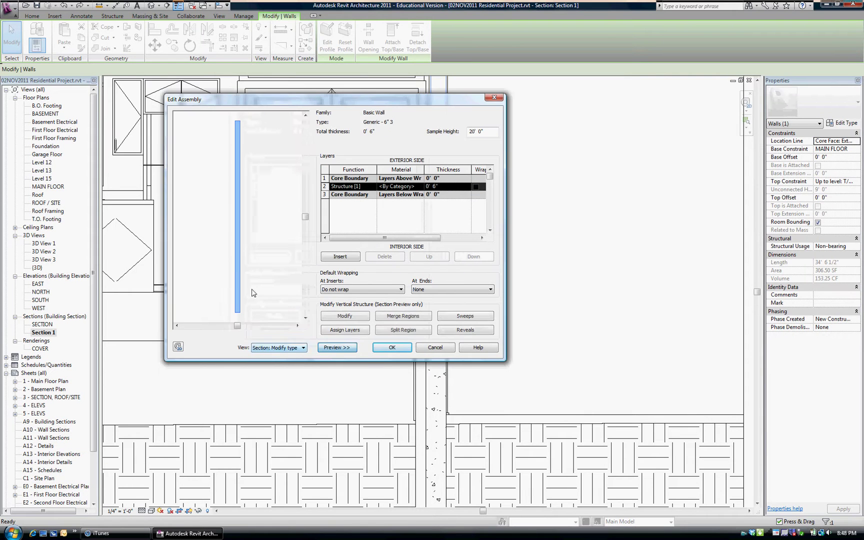
left_click(300, 349)
left_click(280, 355)
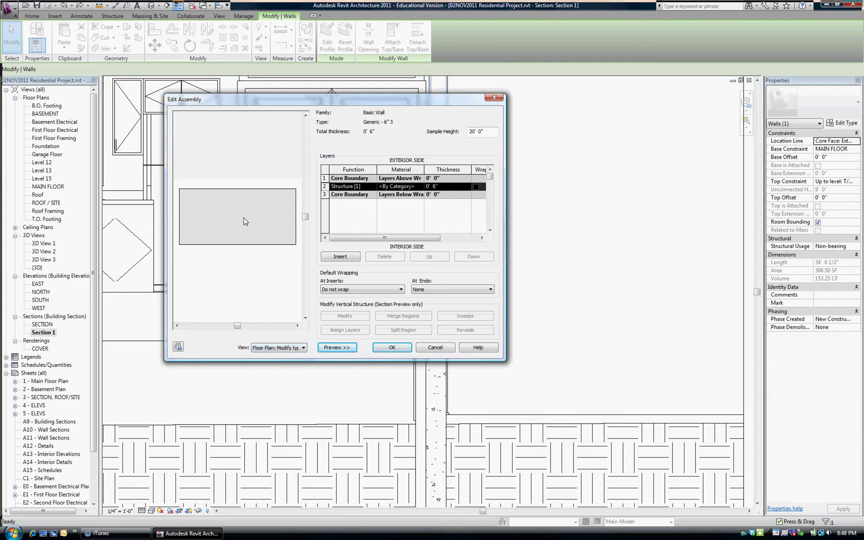
left_click(304, 347)
left_click(296, 362)
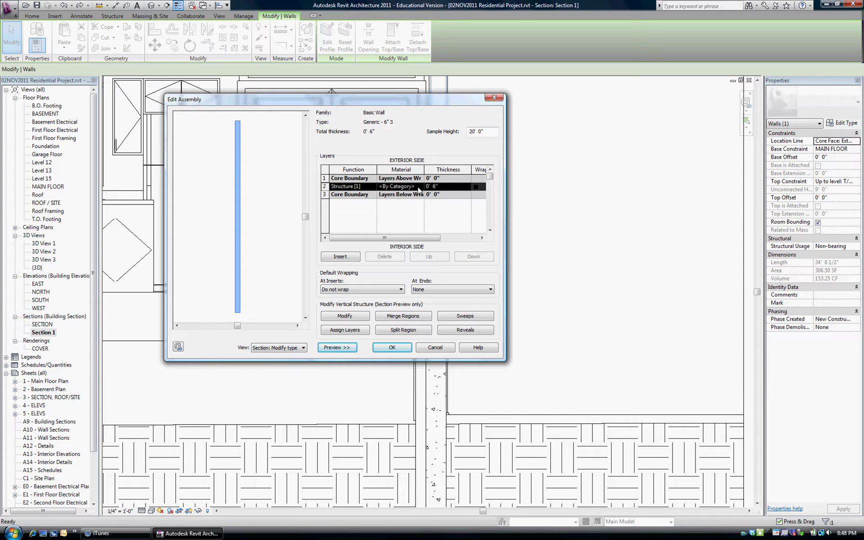
- Insert a new layer and move it up to row 1 on the exterior side
left_click(341, 257)
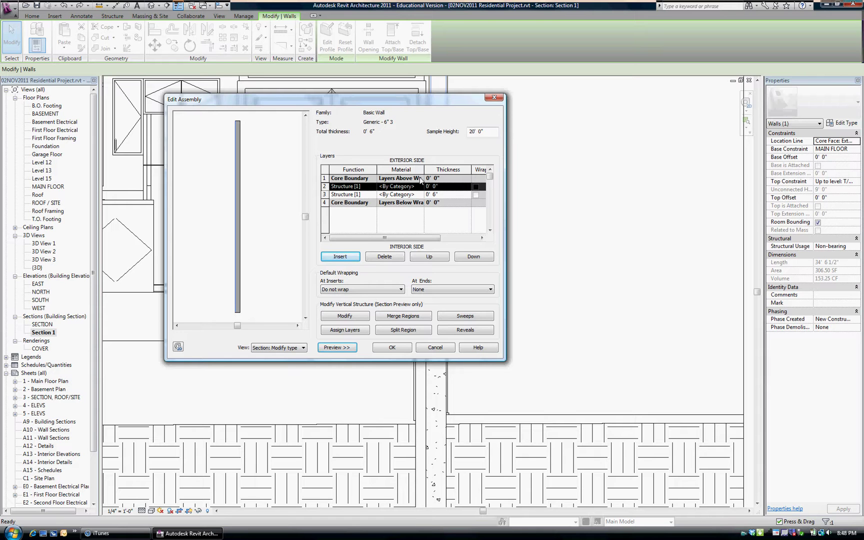
left_click(434, 257)
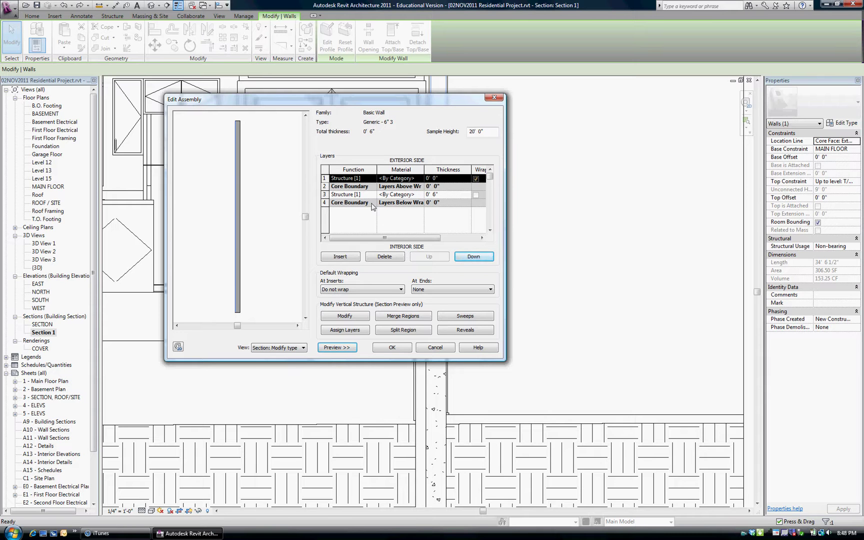
- Give the row 1 layer EIFS - Exterior Insulation and Finish System material and 1" thickness
left_click(413, 179)
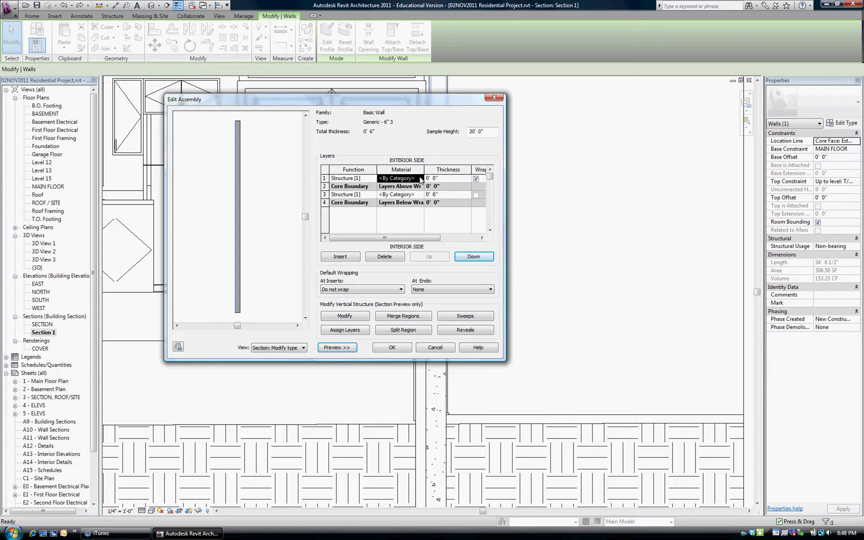
left_click(420, 178)
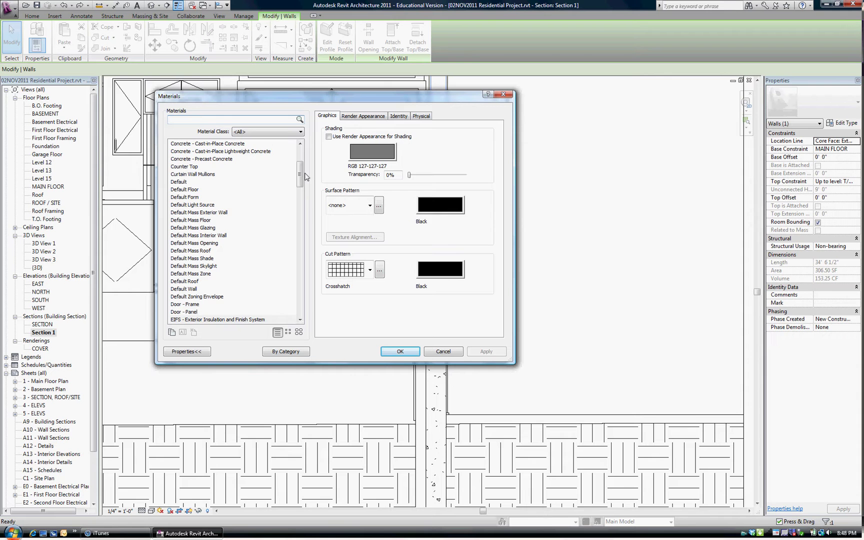
left_click_drag(299, 186, 299, 199)
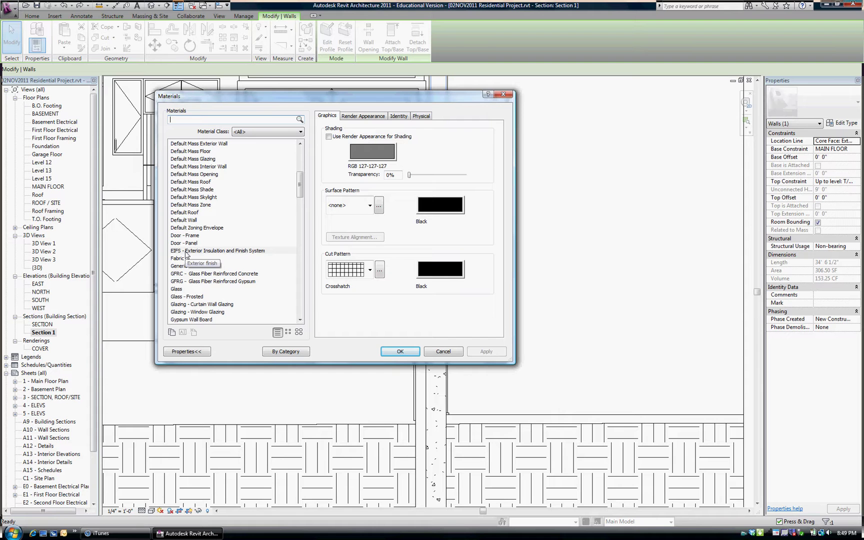
left_click(186, 251)
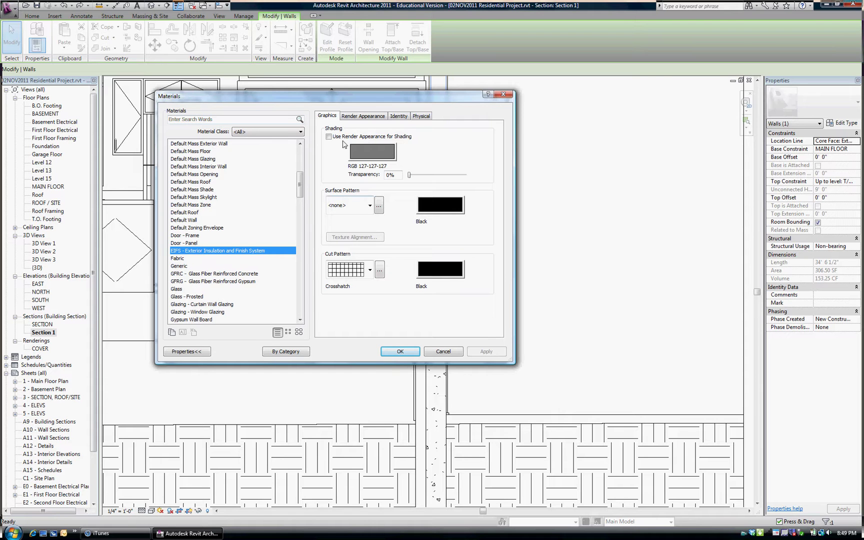
left_click(401, 352)
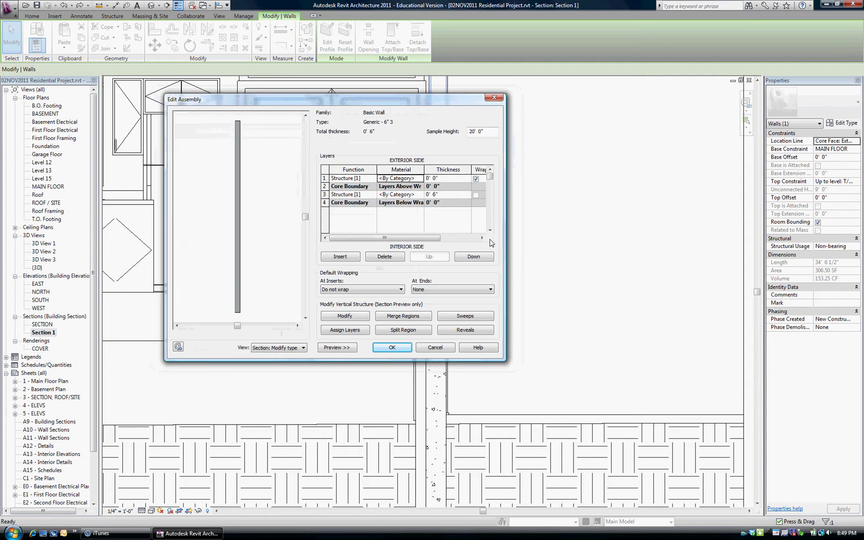
left_click(433, 179)
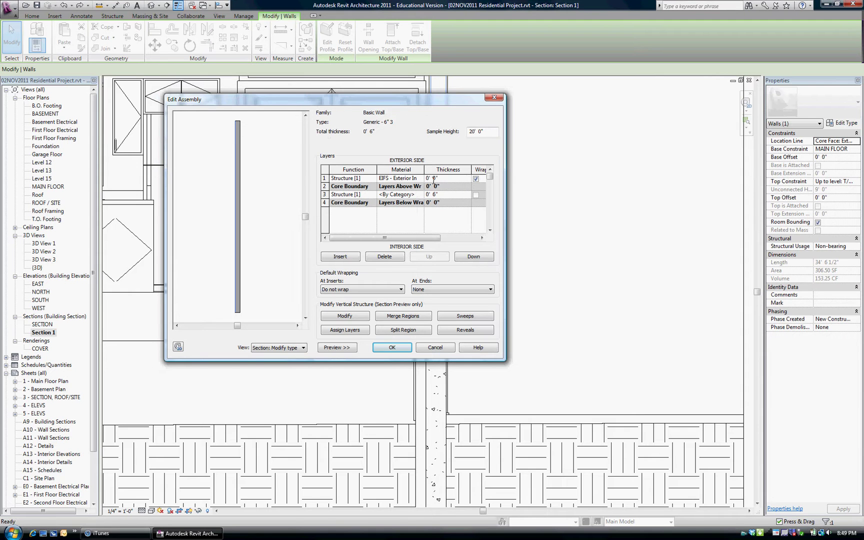
type("1")
- Commit the 1" EIFS thickness, then select the 6" structural and EIFS layers
left_click(234, 286)
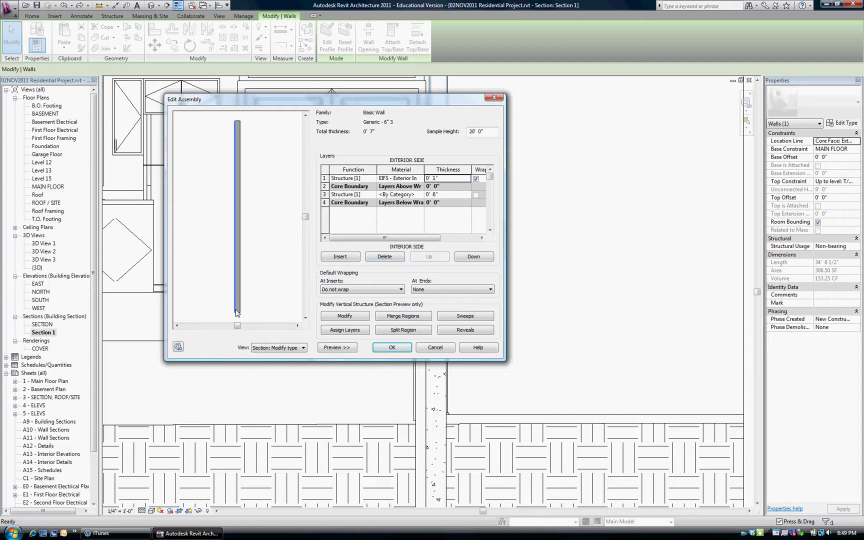
scroll(231, 300, "up", 4)
scroll(236, 290, "up", 2)
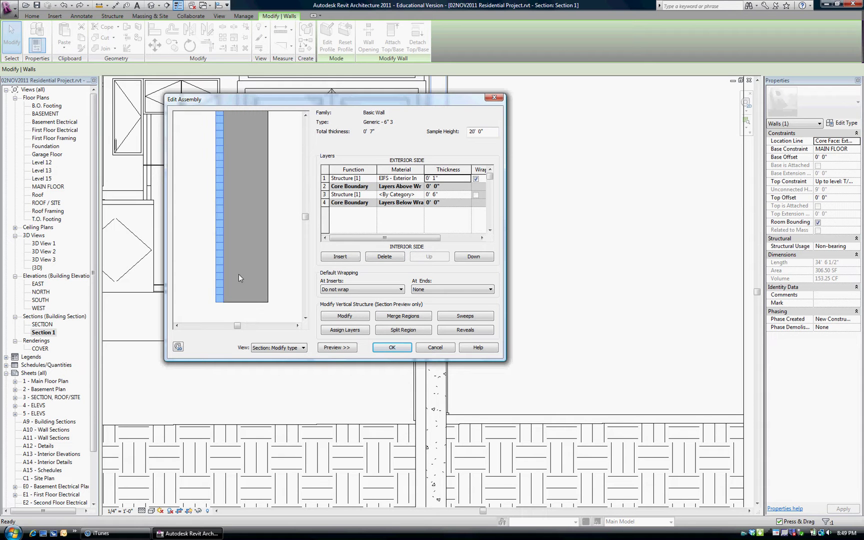
left_click(341, 195)
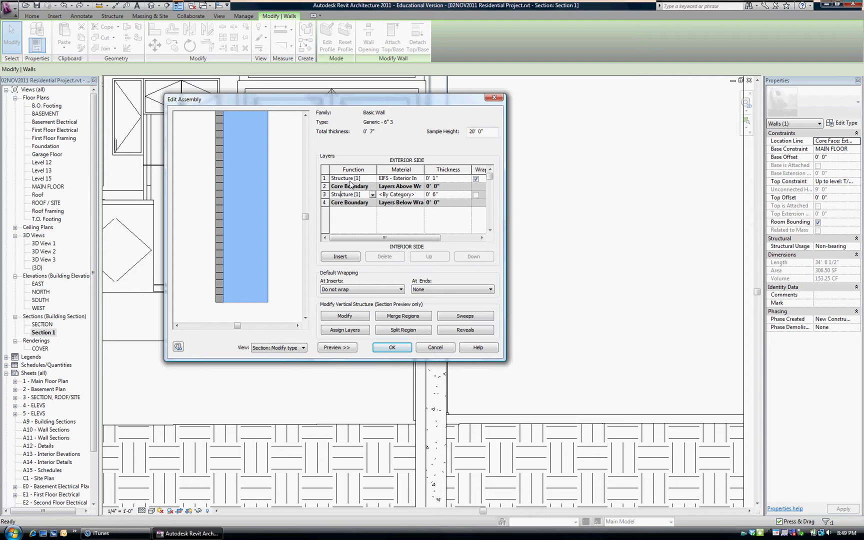
left_click(346, 178)
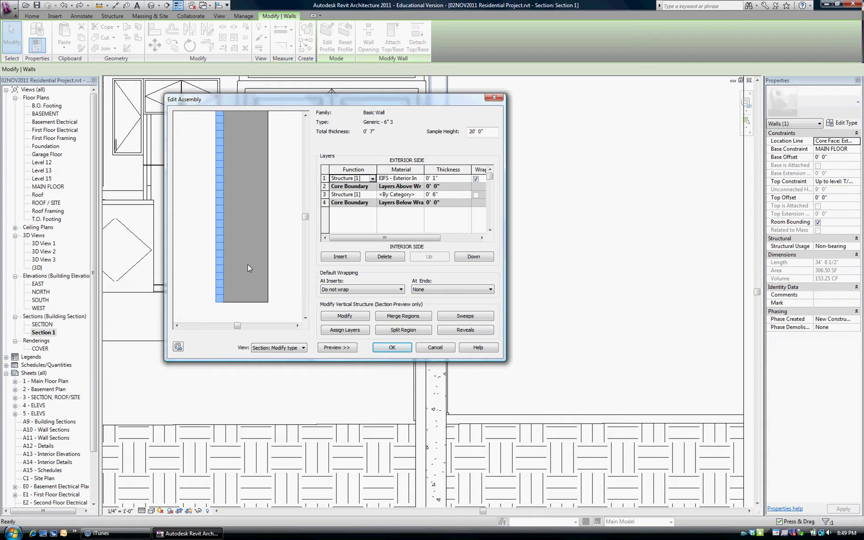
- Enable vertical structure editing with the preview set to Section: Modify type, zoomed on the wall
left_click(349, 315)
left_click(303, 348)
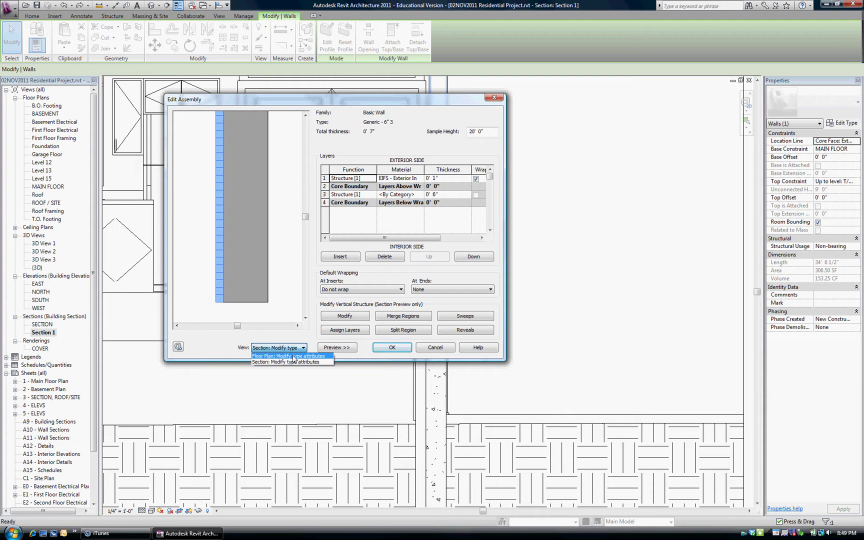
left_click(293, 357)
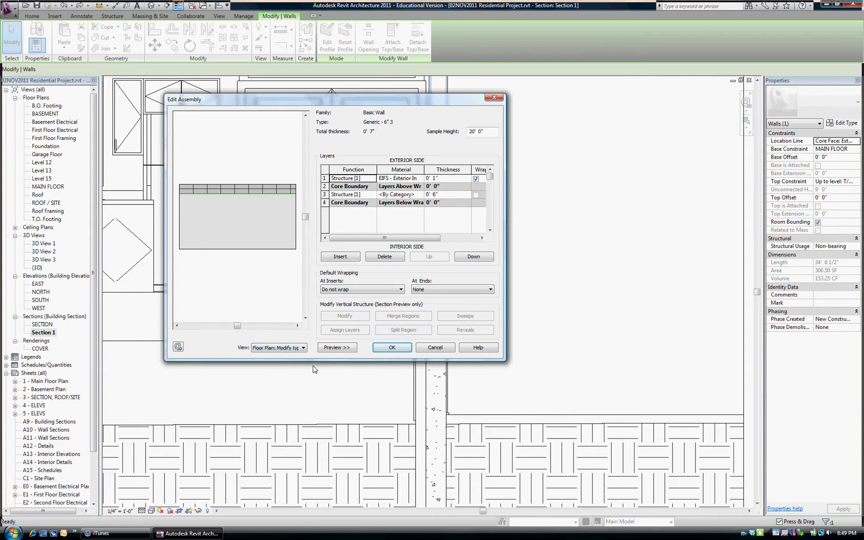
left_click(303, 348)
left_click(281, 364)
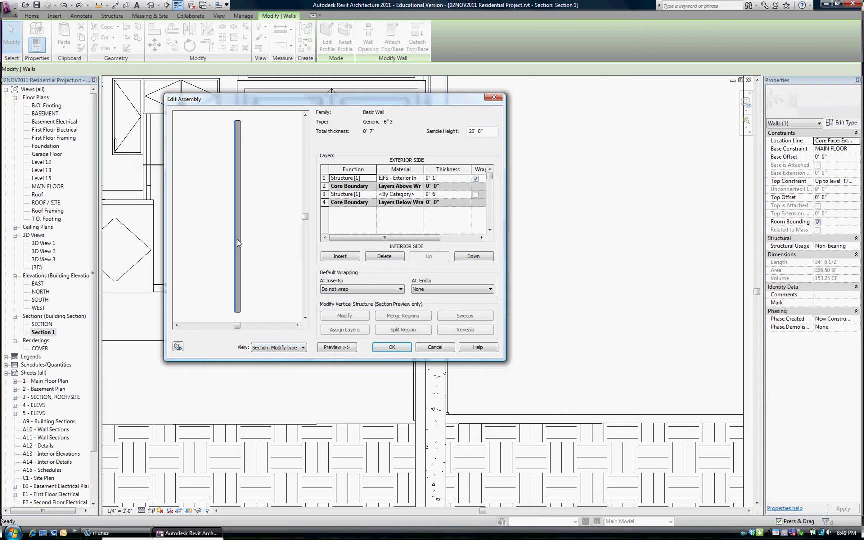
key("Up")
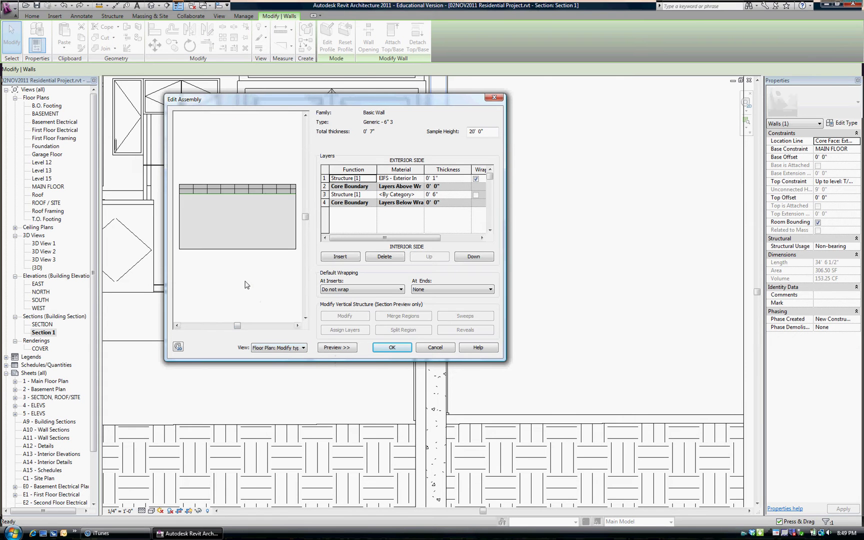
key("Down")
scroll(229, 315, "up", 5)
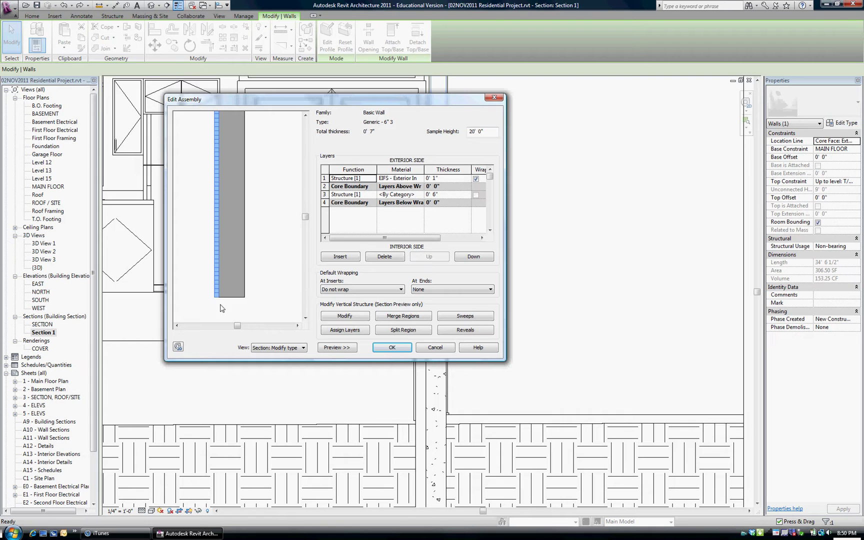
- Under Modify, pick the EIFS layer's bottom boundary in the preview and unlock its padlock
left_click(349, 317)
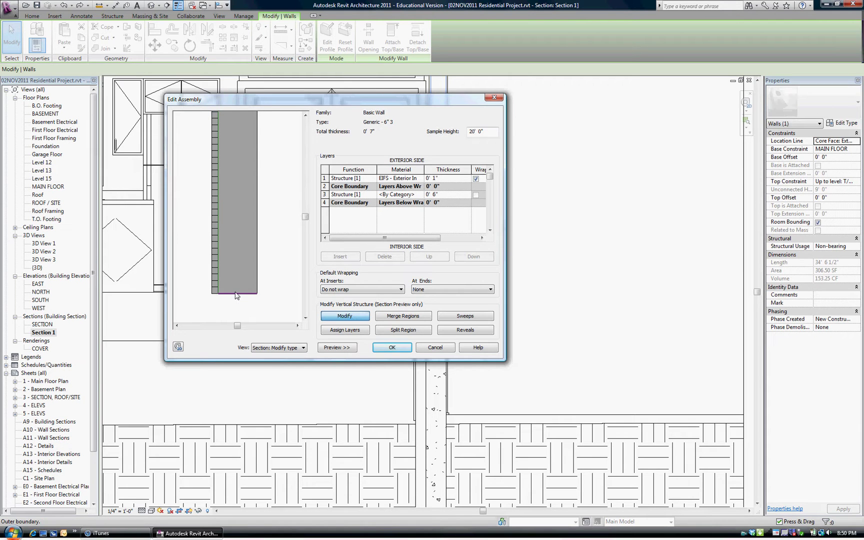
scroll(217, 297, "up", 3)
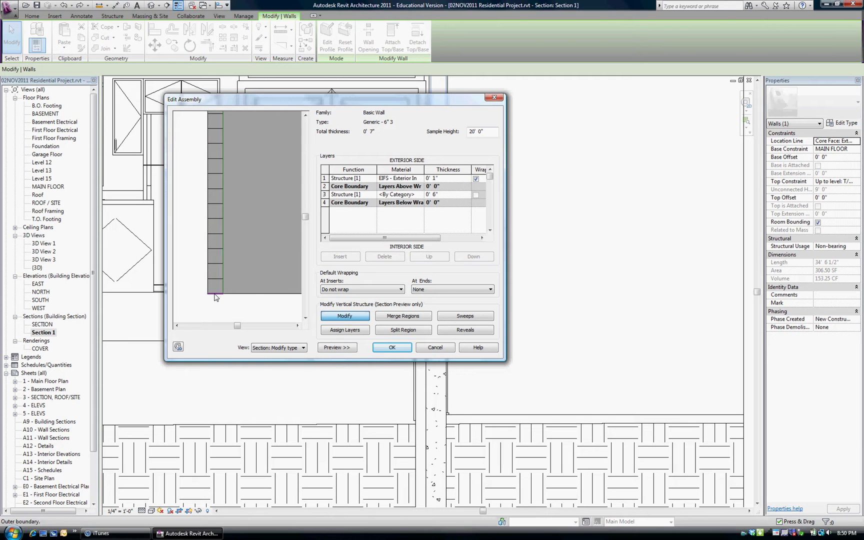
scroll(216, 297, "up", 1)
scroll(198, 290, "down", 1)
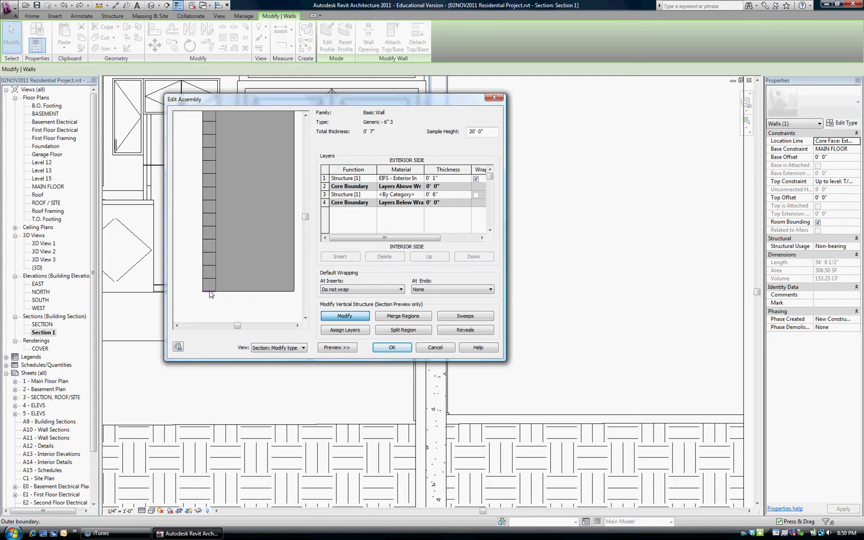
left_click(209, 292)
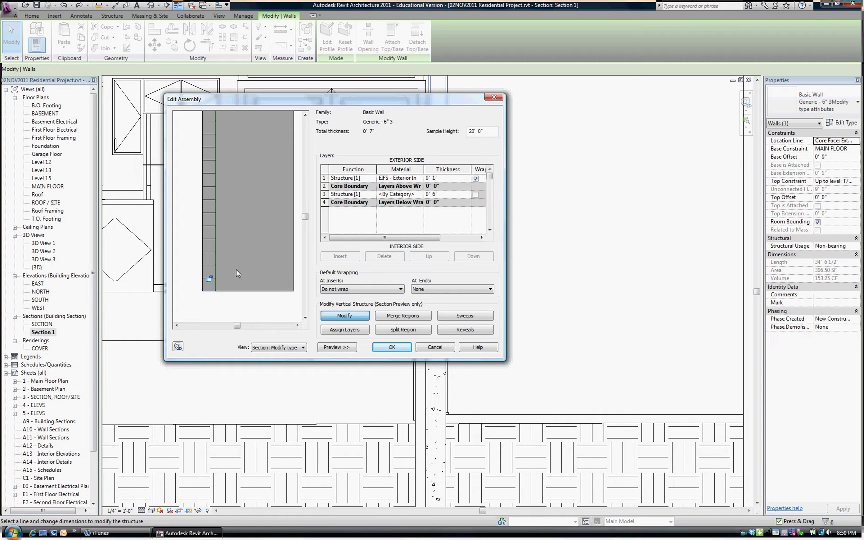
left_click(259, 292)
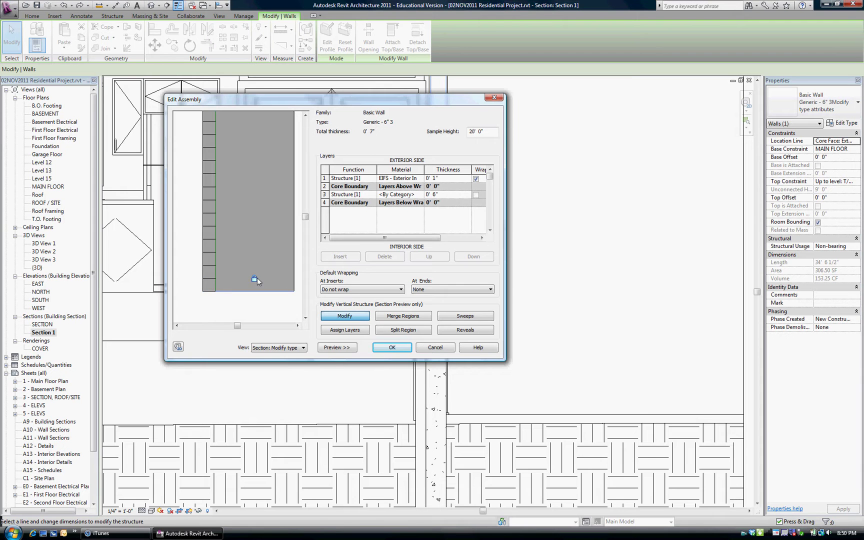
left_click(211, 291)
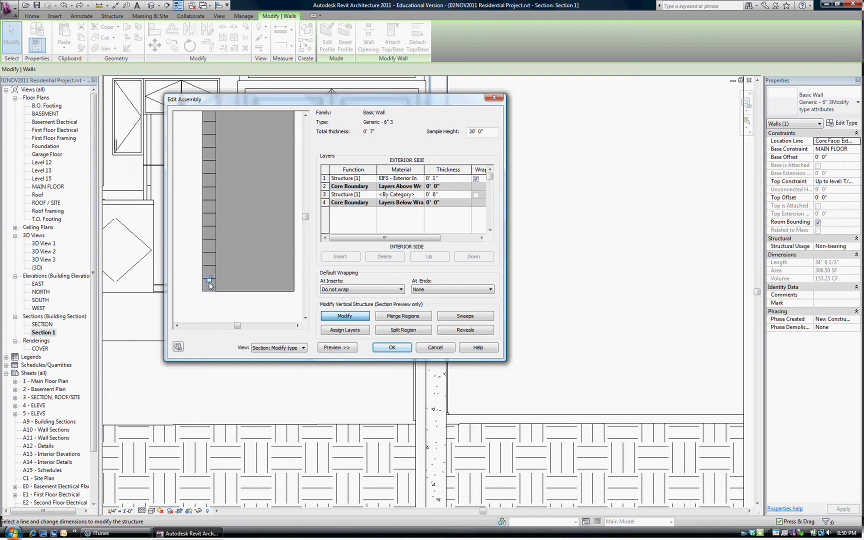
- Accept the Edit Assembly and Type Properties changes, then zoom in on the wall base
left_click(392, 348)
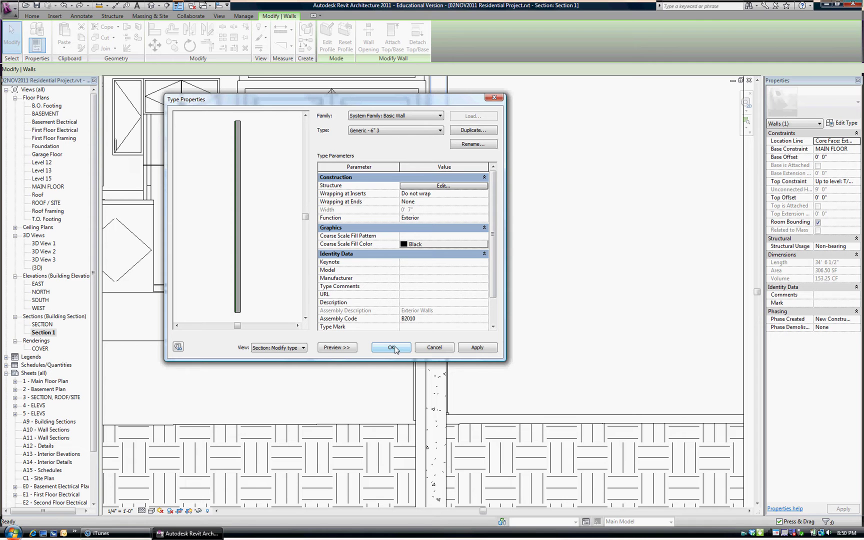
left_click(393, 348)
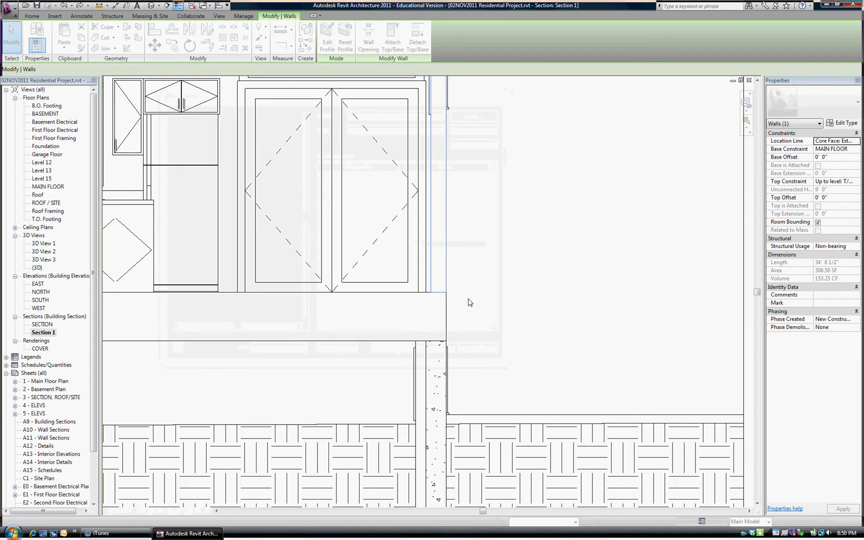
scroll(455, 295, "up", 2)
scroll(455, 294, "up", 3)
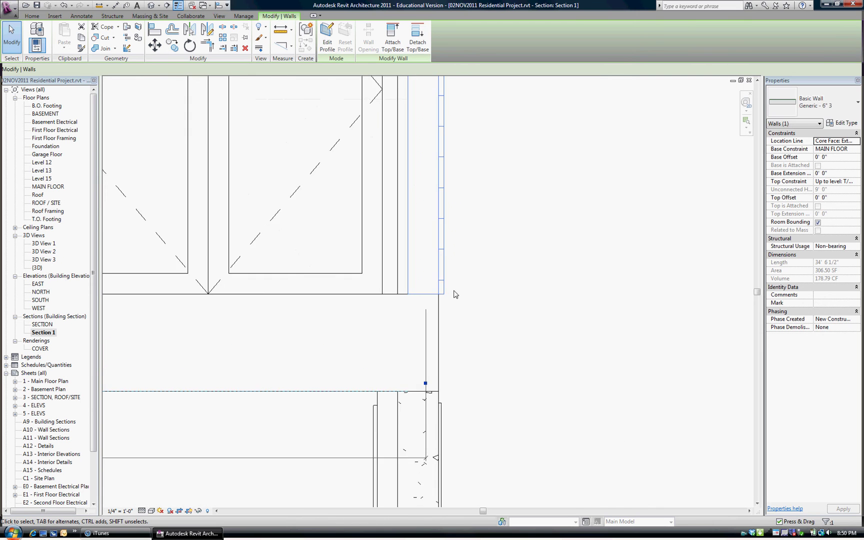
- Select the Generic - 6" 3 wall and drag the EIFS bottom handle below the floor's top edge
left_click(396, 282)
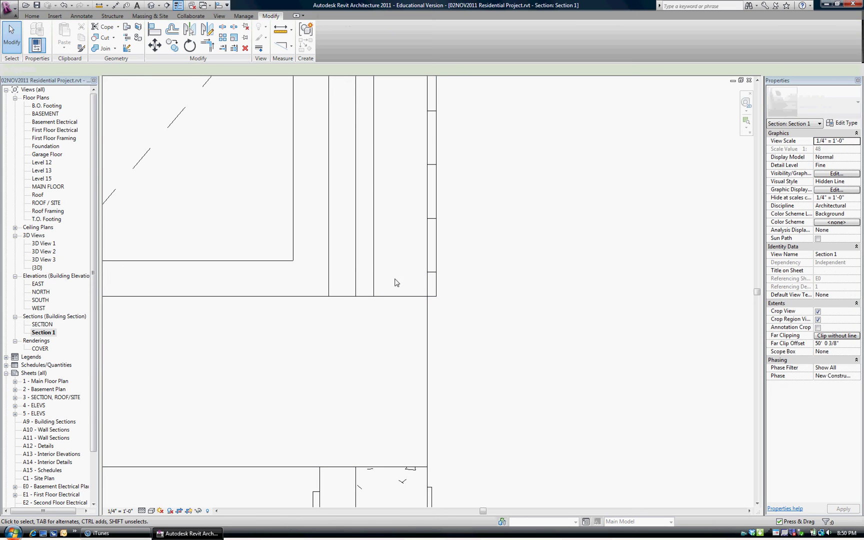
left_click(434, 265)
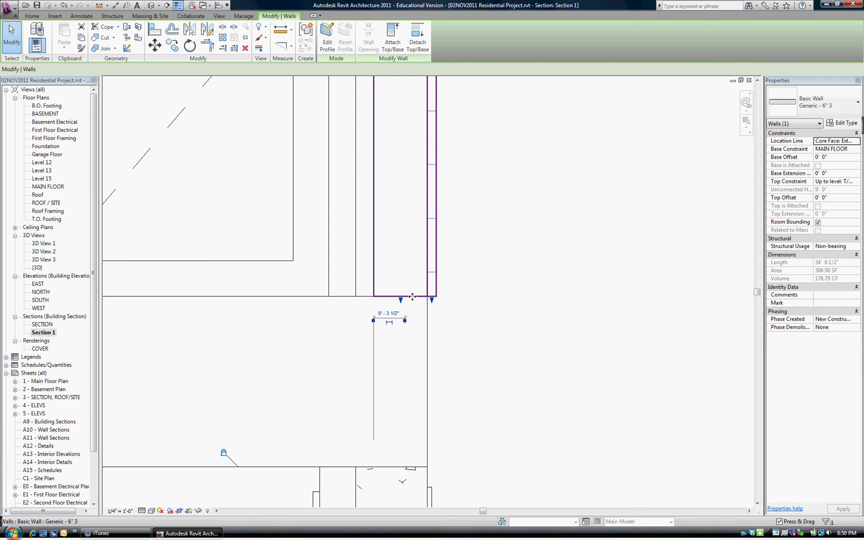
left_click(442, 276)
left_click(433, 273)
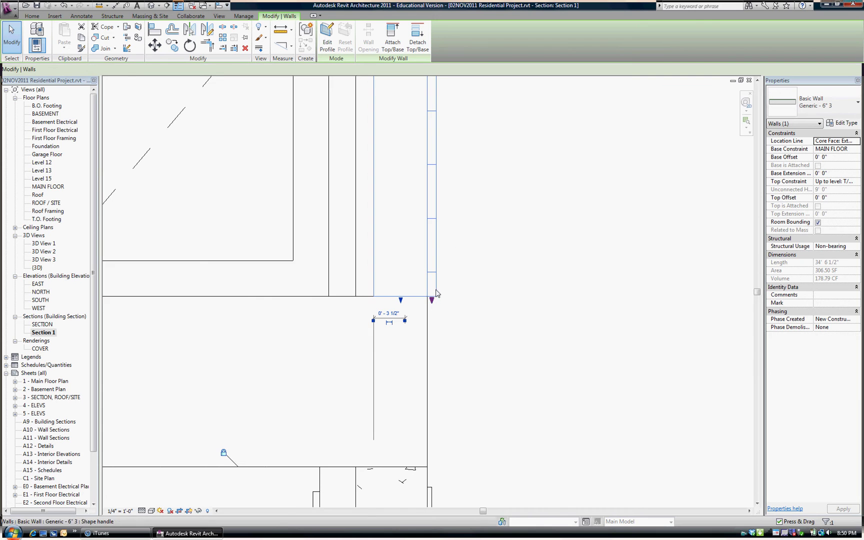
scroll(484, 276, "down", 2)
middle_click_drag(489, 276, 440, 239)
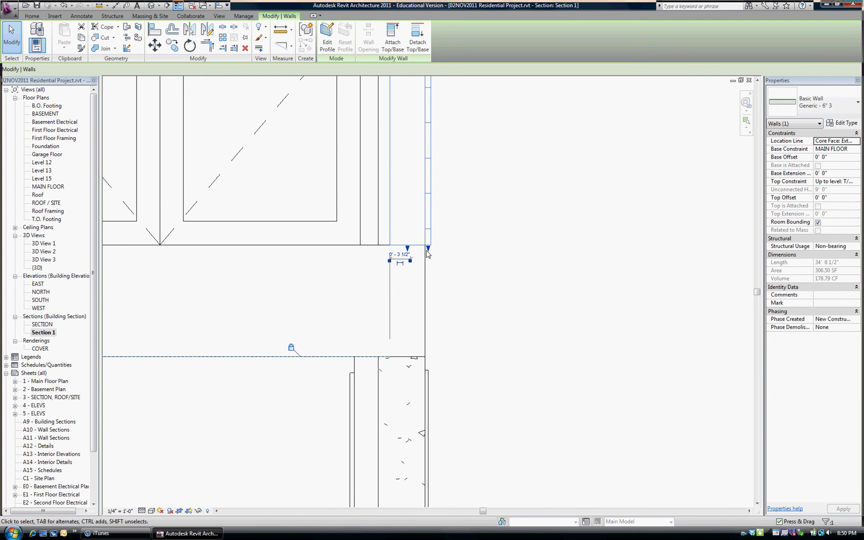
left_click_drag(428, 251, 429, 286)
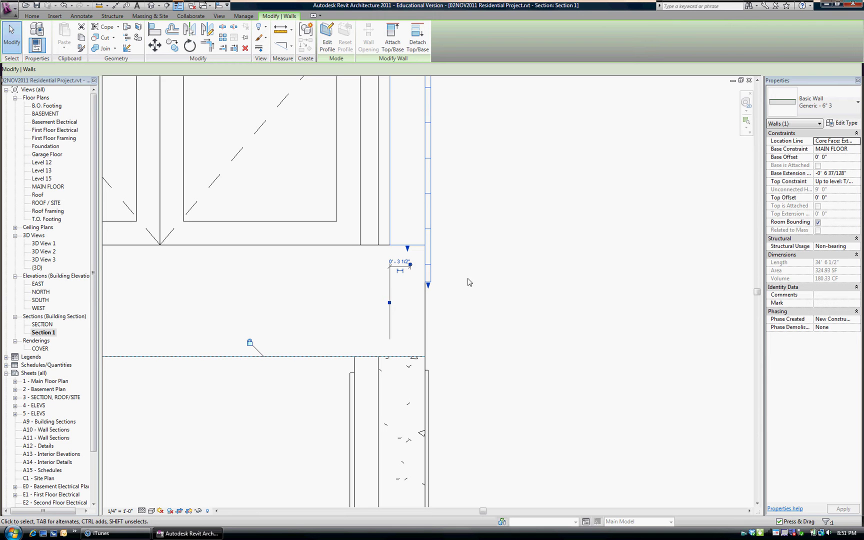
left_click(439, 254)
- Select the exterior wall above the floor and start the Align command
left_click(431, 224)
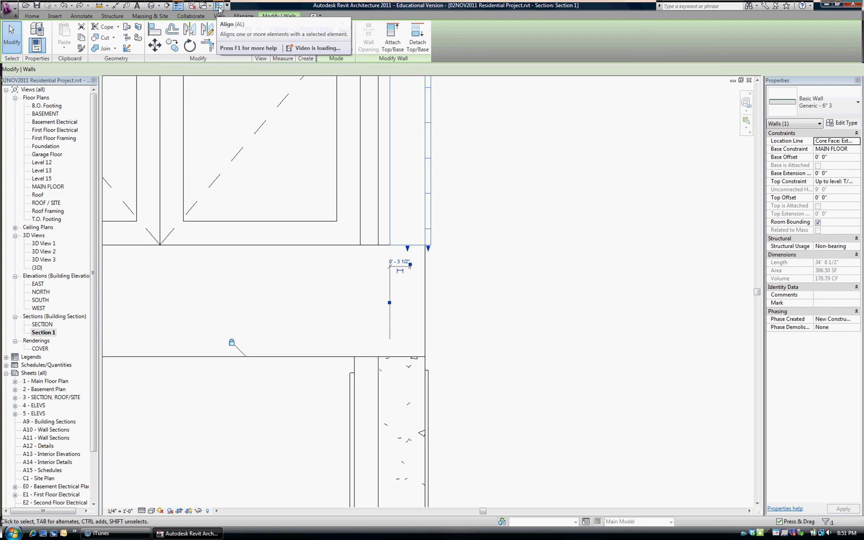
left_click(155, 30)
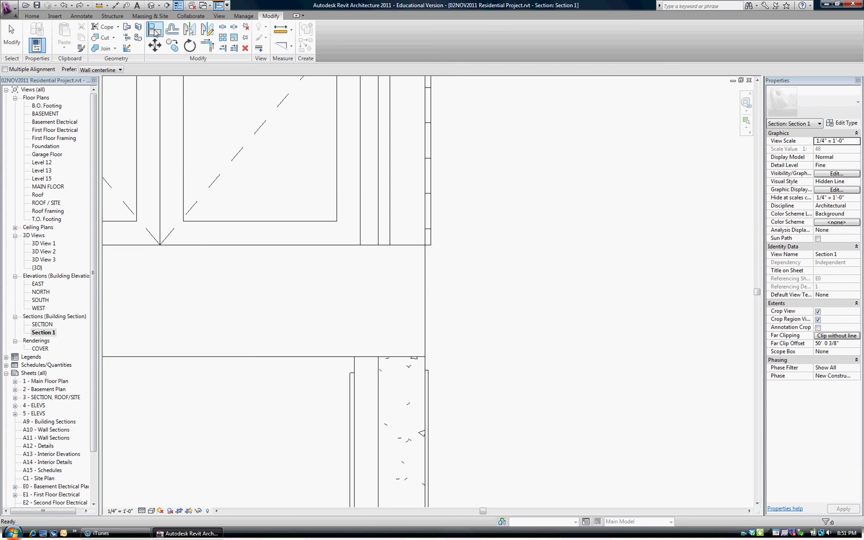
- Align the EIFS layer's bottom edge to the floor's underside and lock it with the padlock
left_click(336, 357)
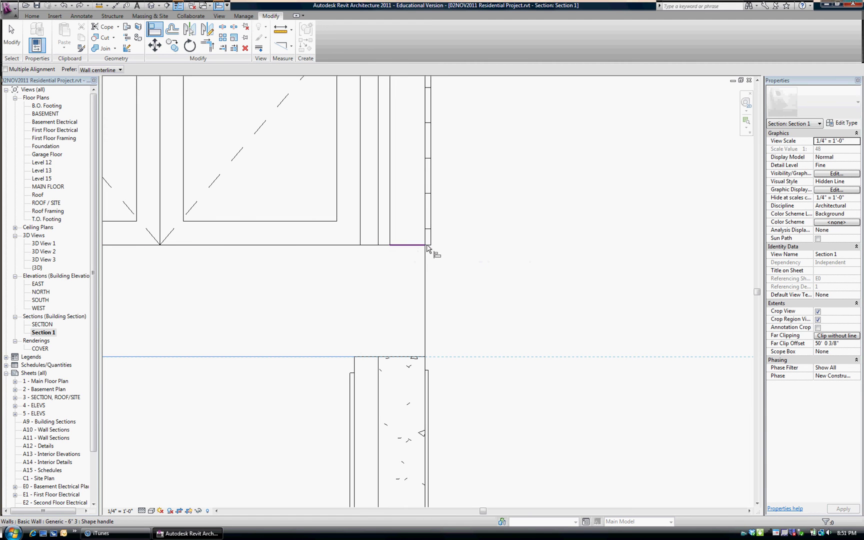
scroll(429, 249, "up", 2)
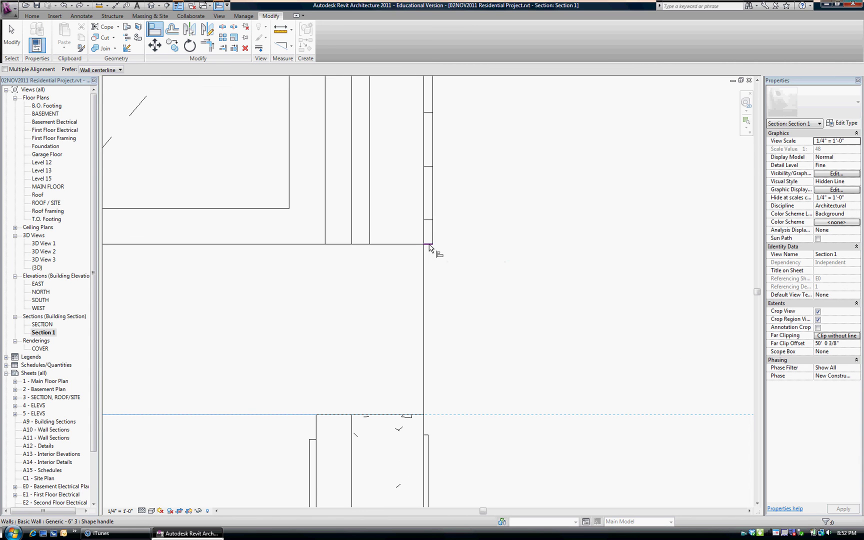
left_click_drag(433, 250, 281, 401)
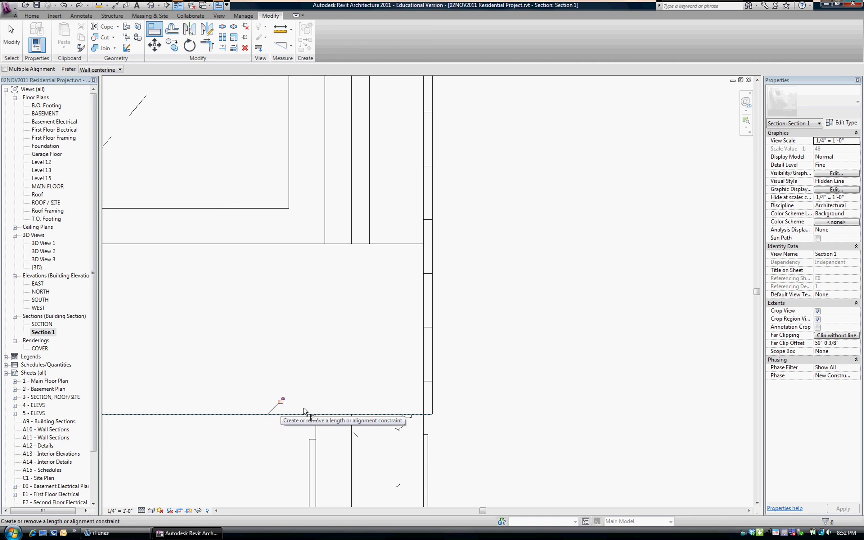
left_click(281, 402)
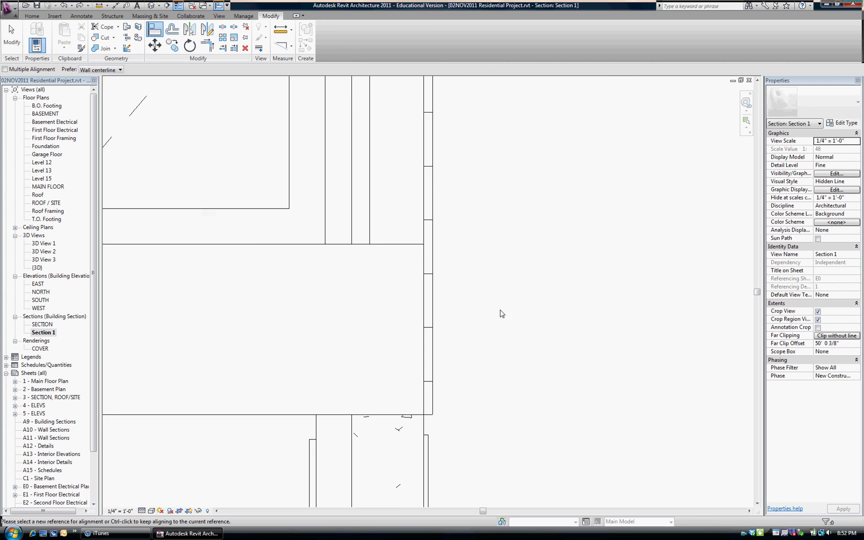
key("Escape")
- Pan and zoom around the floor-wall junction in Section 1 to check the locked alignment
scroll(511, 309, "down", 2)
middle_click_drag(511, 309, 658, 289)
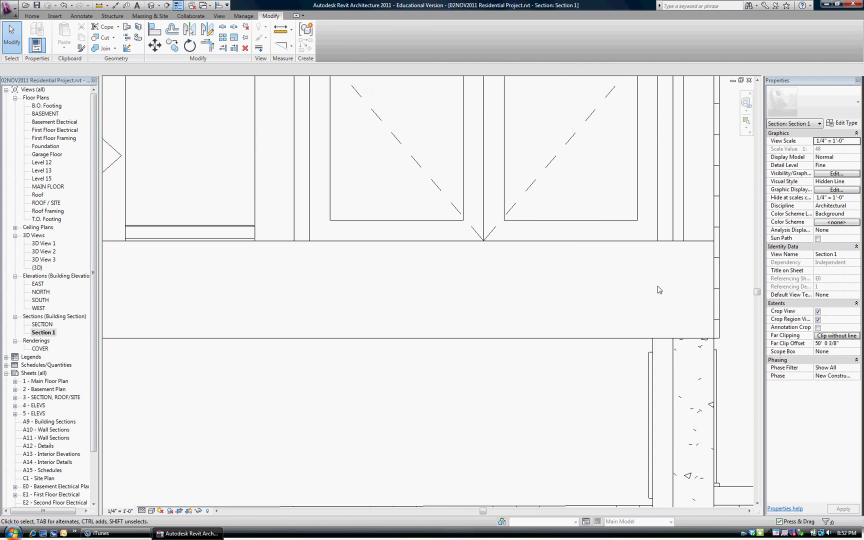
scroll(434, 303, "down", 2)
scroll(415, 305, "up", 2)
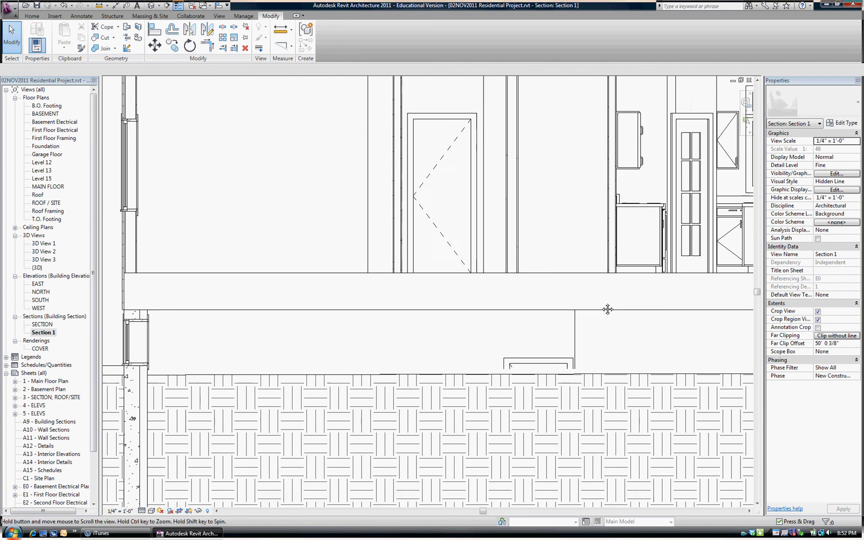
scroll(120, 257, "up", 5)
scroll(126, 261, "up", 2)
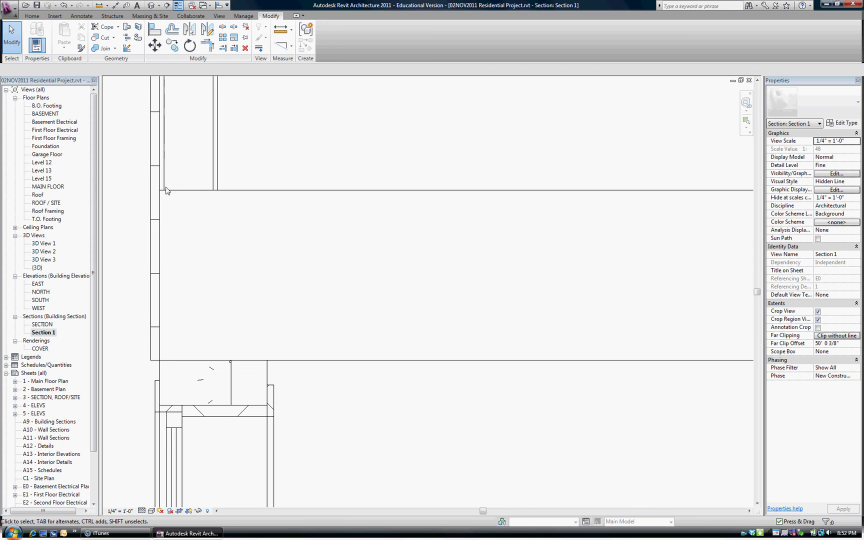